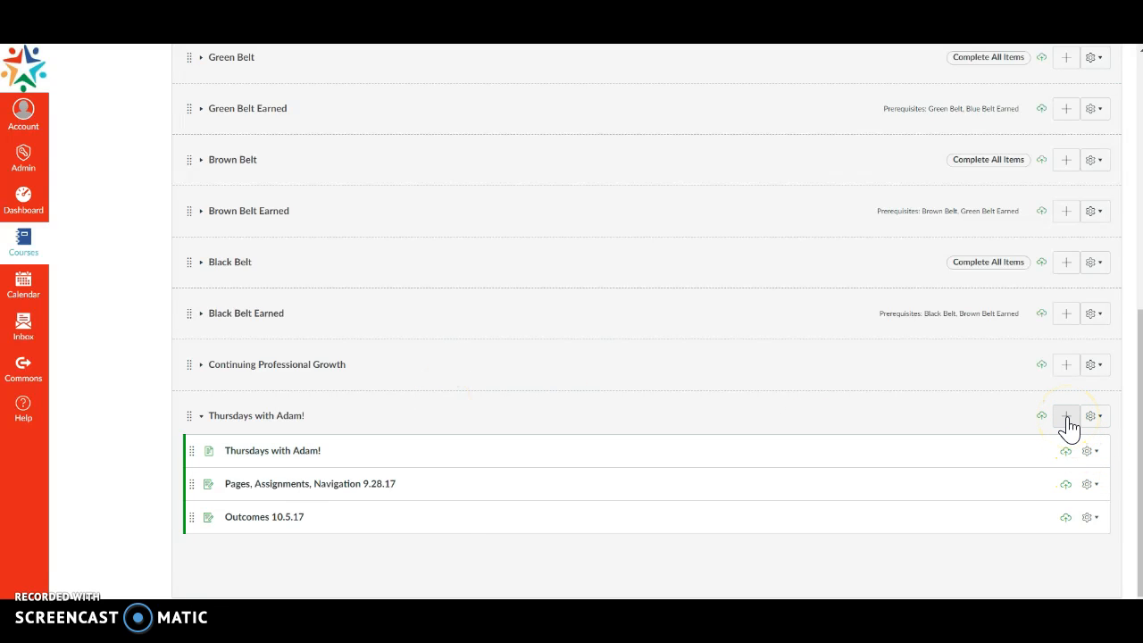
# - Add a new content page named "Sample Page" to the last module in the list, without indentation, and publish it
pyautogui.click(1067, 417)
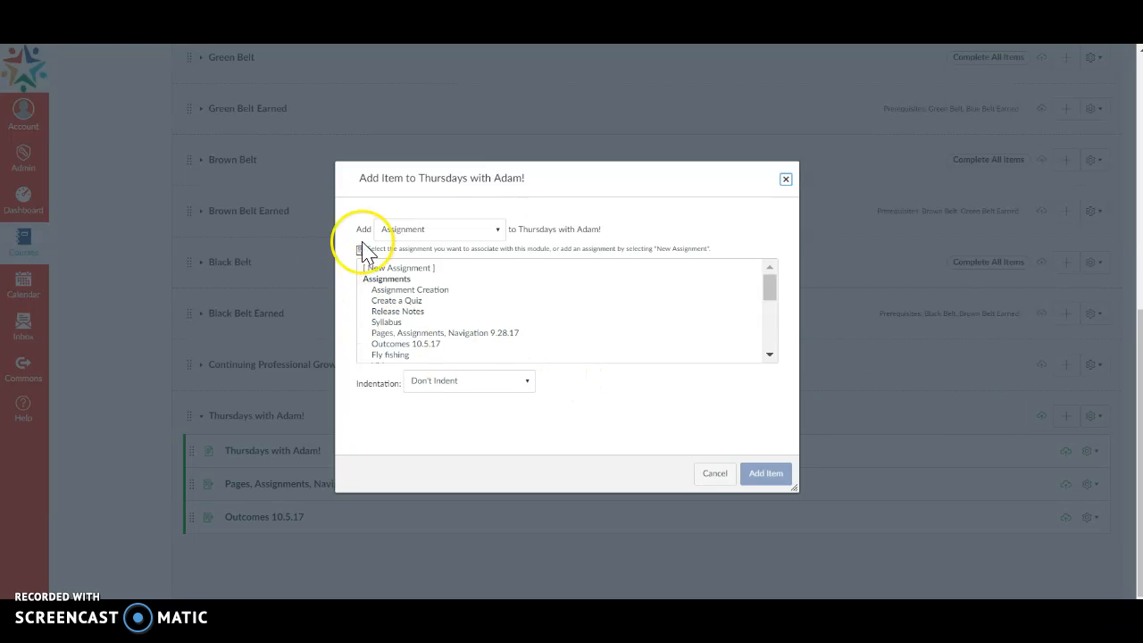
pyautogui.click(500, 234)
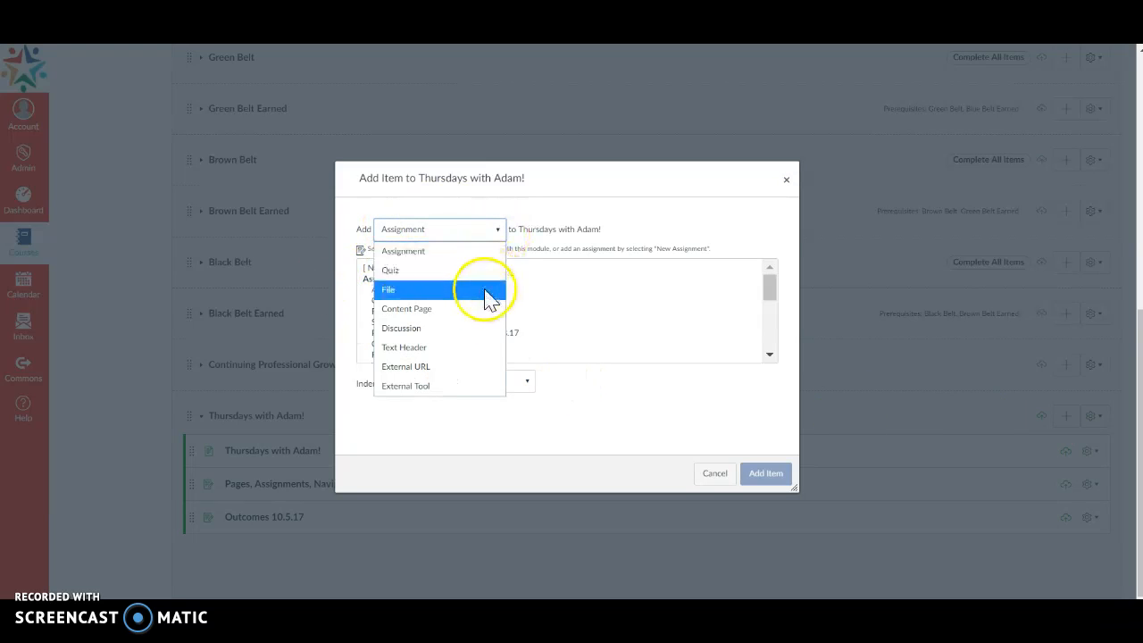
pyautogui.click(425, 315)
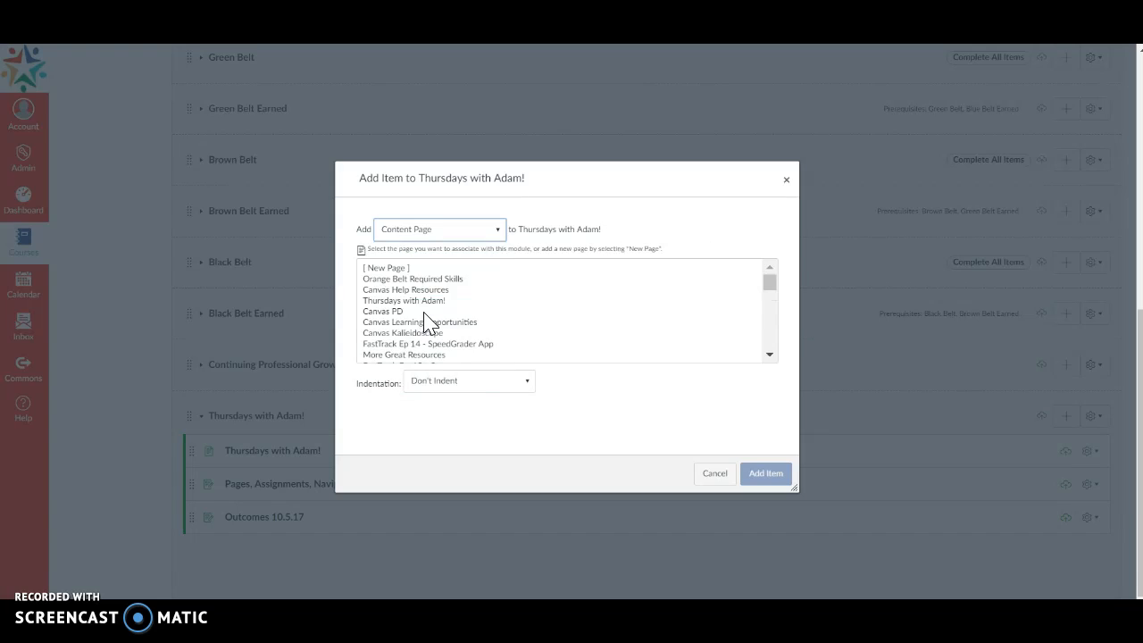
pyautogui.click(390, 271)
pyautogui.click(430, 386)
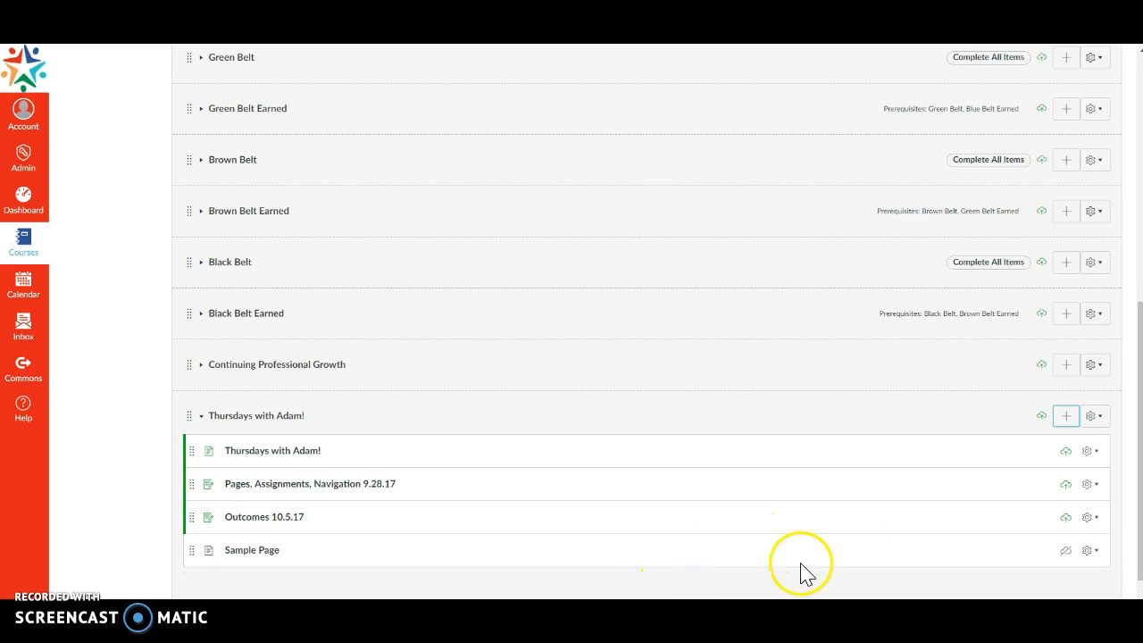
pyautogui.click(1065, 552)
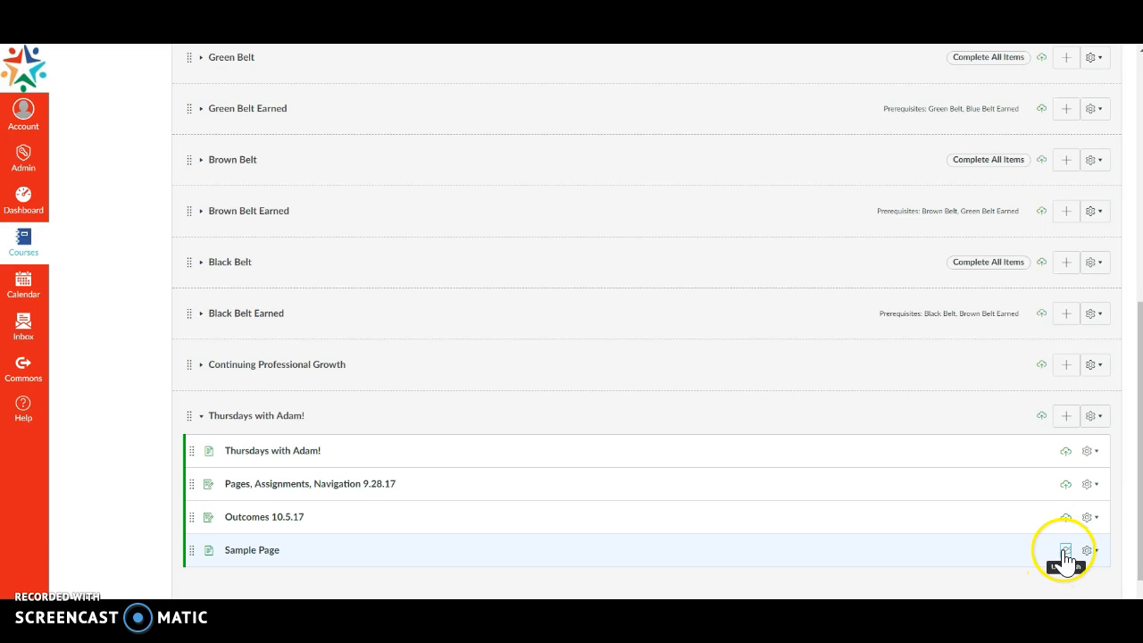
# - Open Sample Page for editing and enter the lines "Title" and "Picture" in its body
pyautogui.click(235, 554)
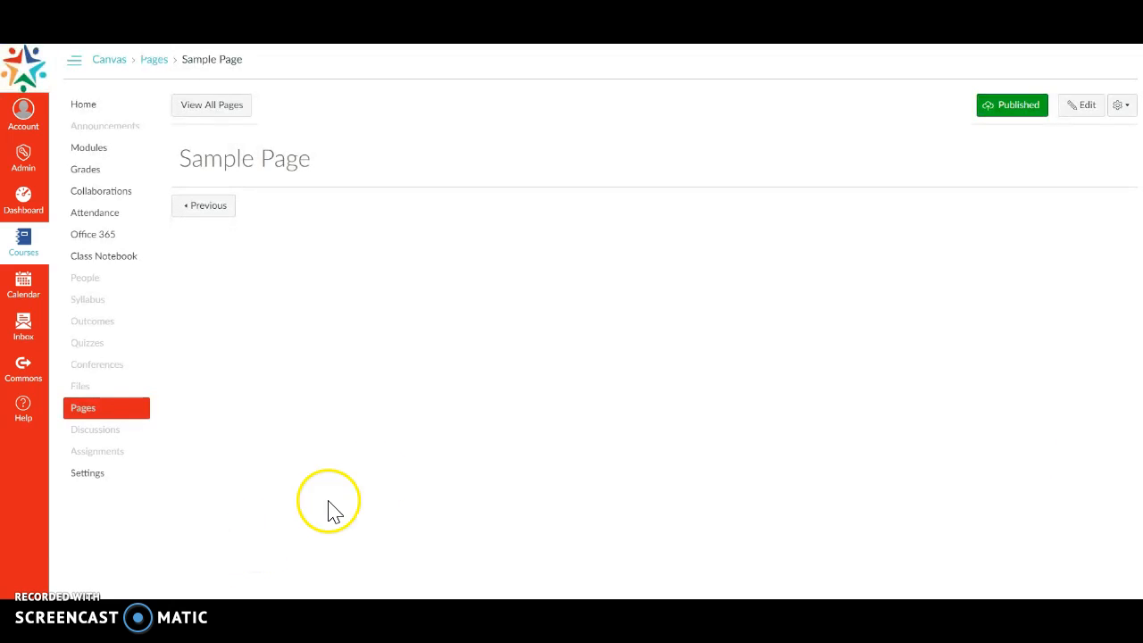
pyautogui.click(1086, 107)
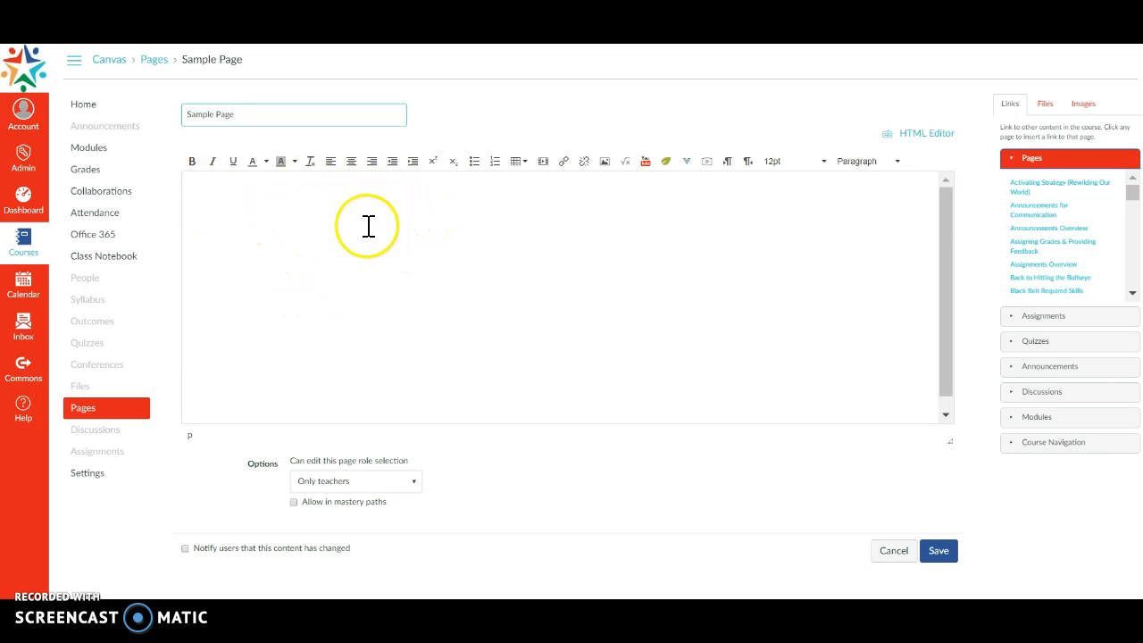
pyautogui.click(215, 194)
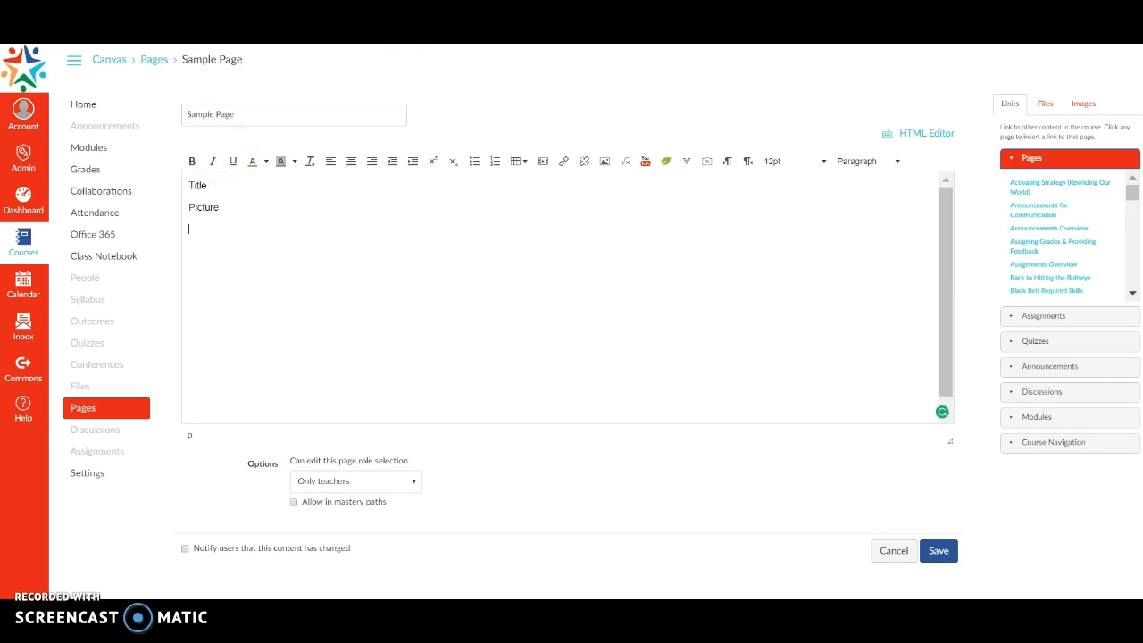
# - Insert a 3 x 3 table below the "Picture" line and enlarge it to cover roughly half the body's width
pyautogui.click(518, 170)
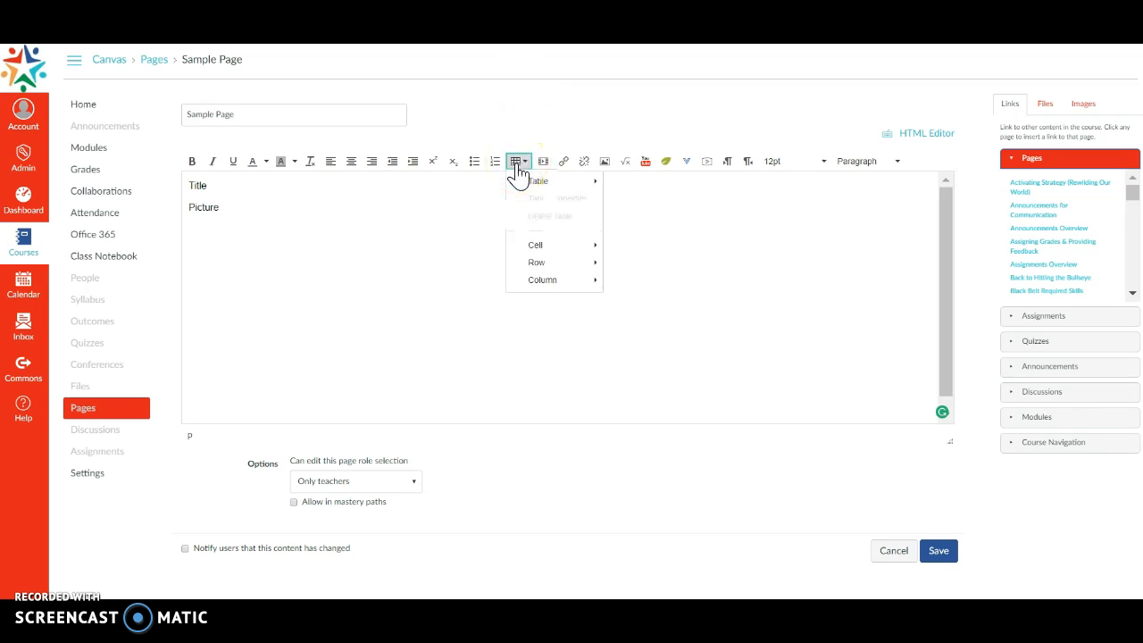
pyautogui.moveTo(543, 182)
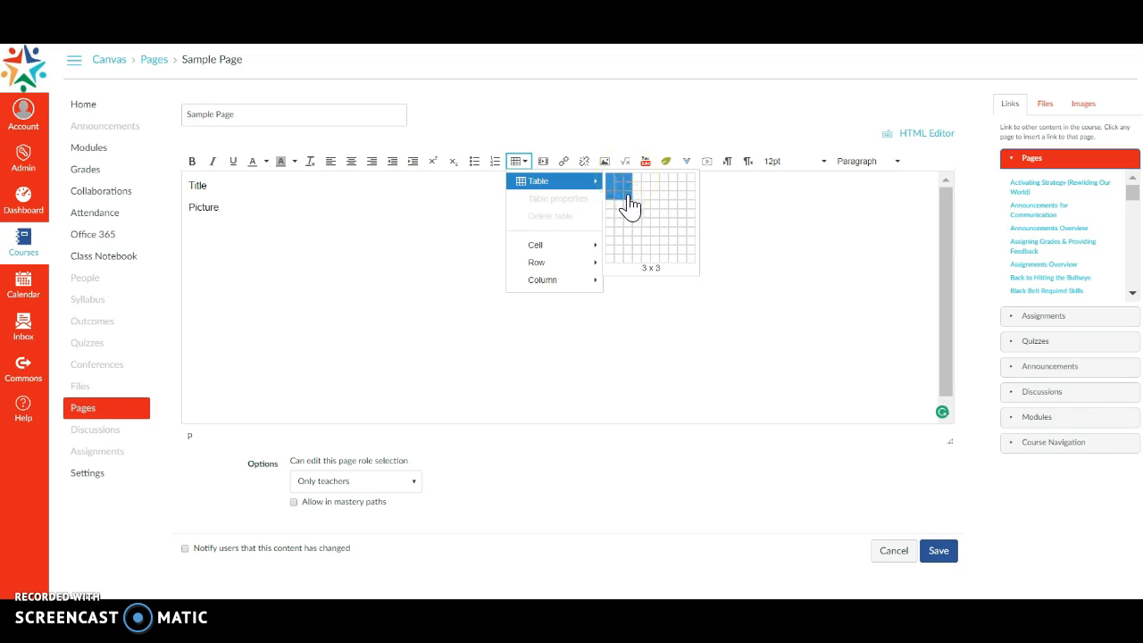
pyautogui.click(630, 204)
pyautogui.moveTo(239, 279); pyautogui.dragTo(548, 411)
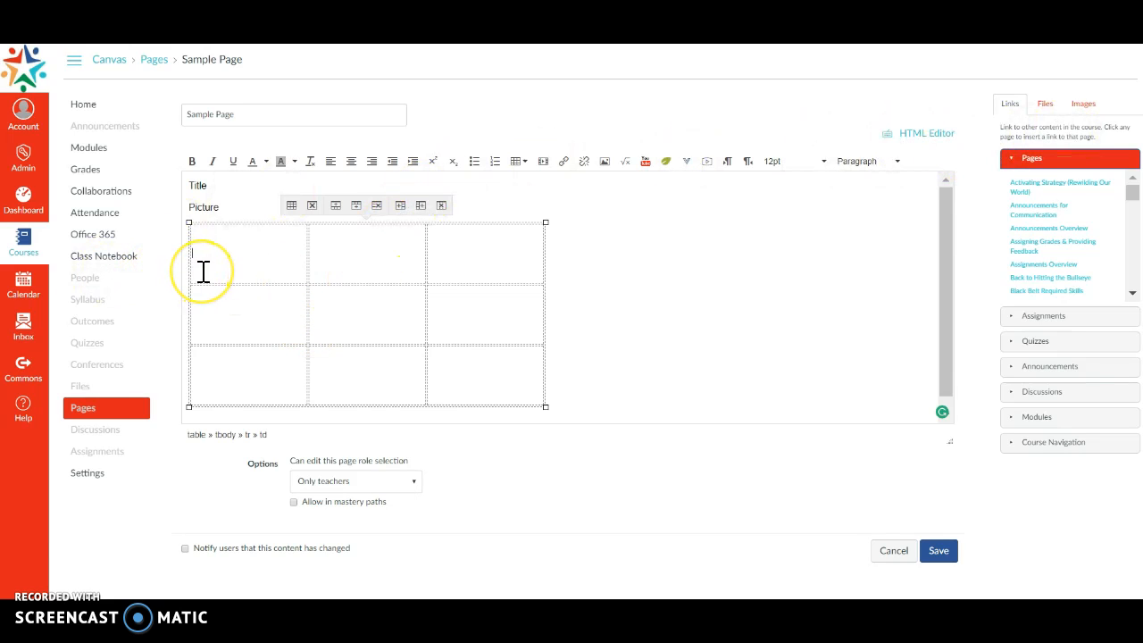
# - Fill the table's first row with links to the assignments Fly fishing, Outcomes 10.5.17 and Videos
pyautogui.click(1038, 321)
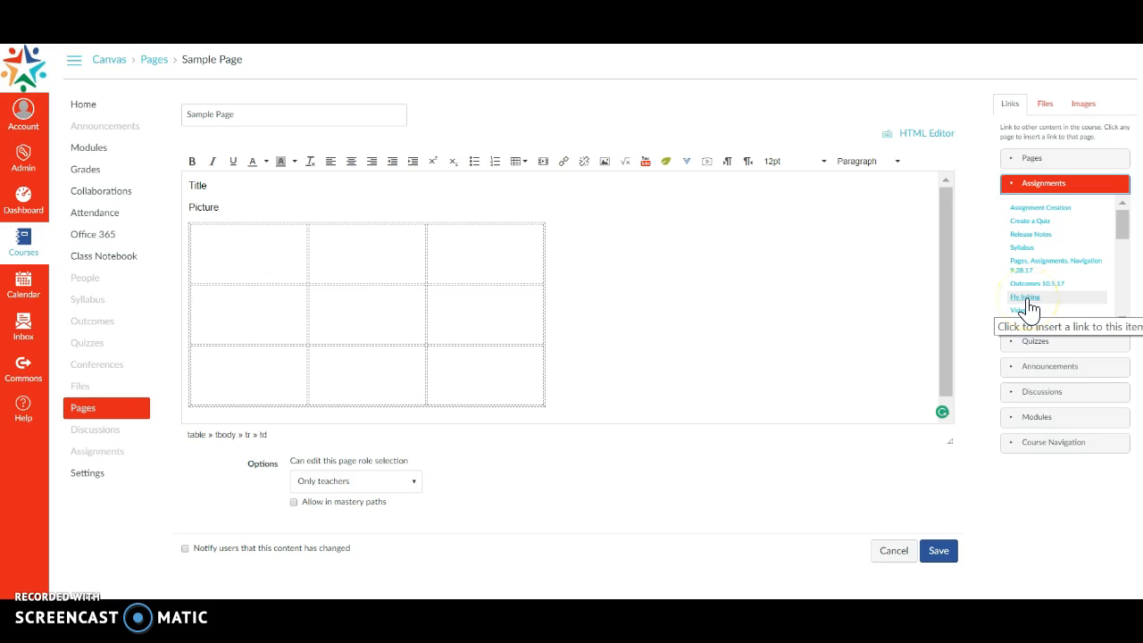
pyautogui.click(1027, 299)
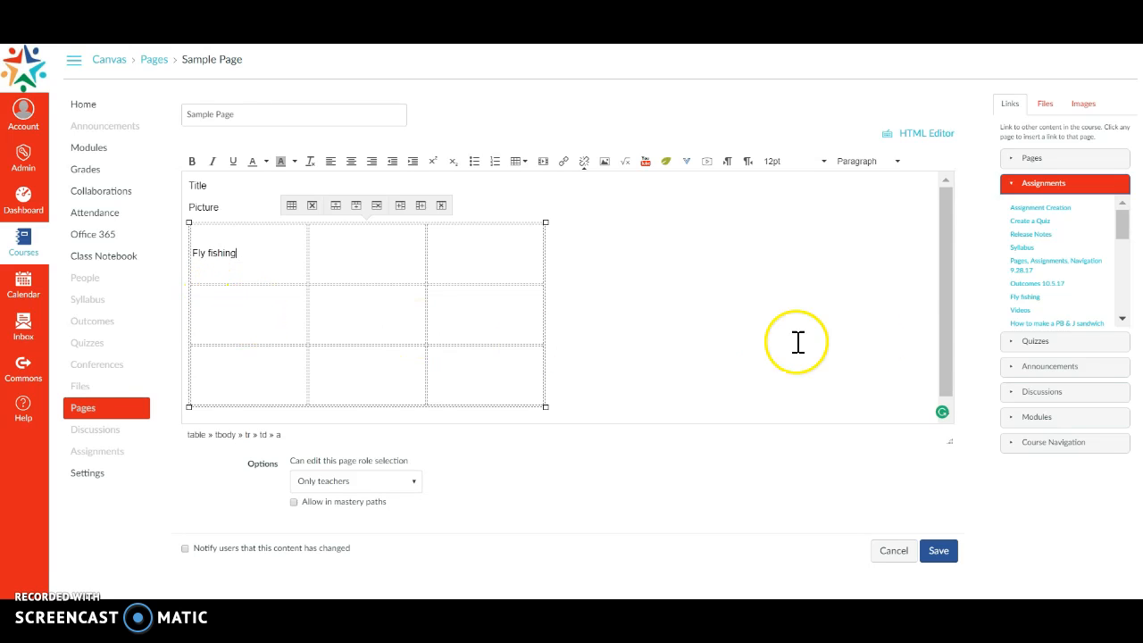
pyautogui.click(379, 254)
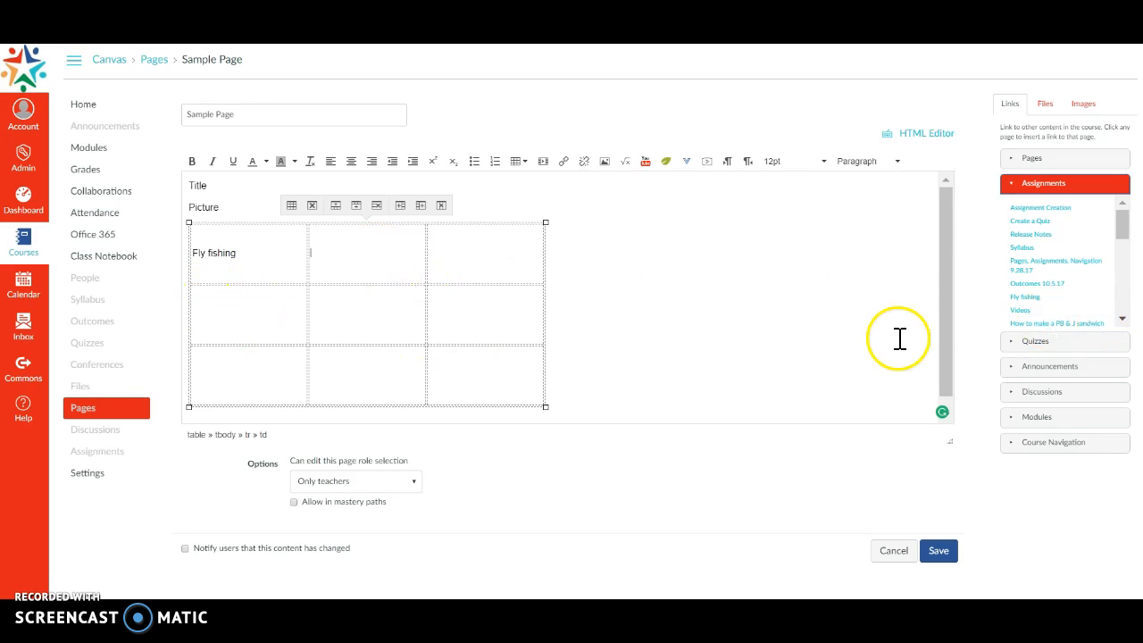
pyautogui.click(1024, 284)
pyautogui.click(490, 259)
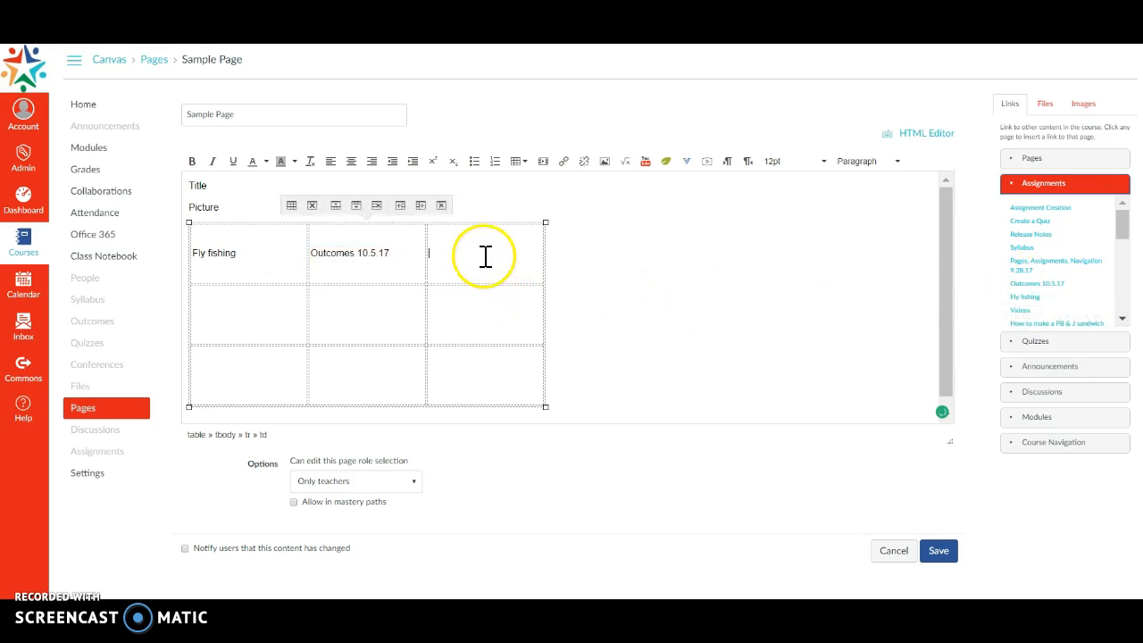
pyautogui.click(1024, 313)
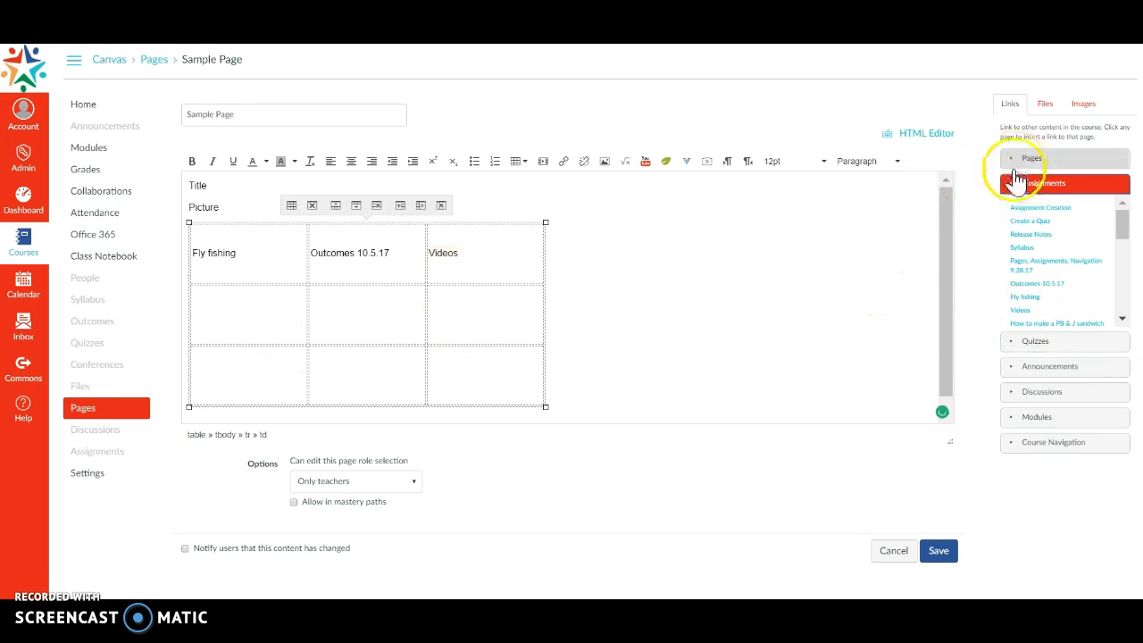
# - Insert a link to the Post-Camp Survey quiz in the first cell of the table's second row
pyautogui.click(1019, 344)
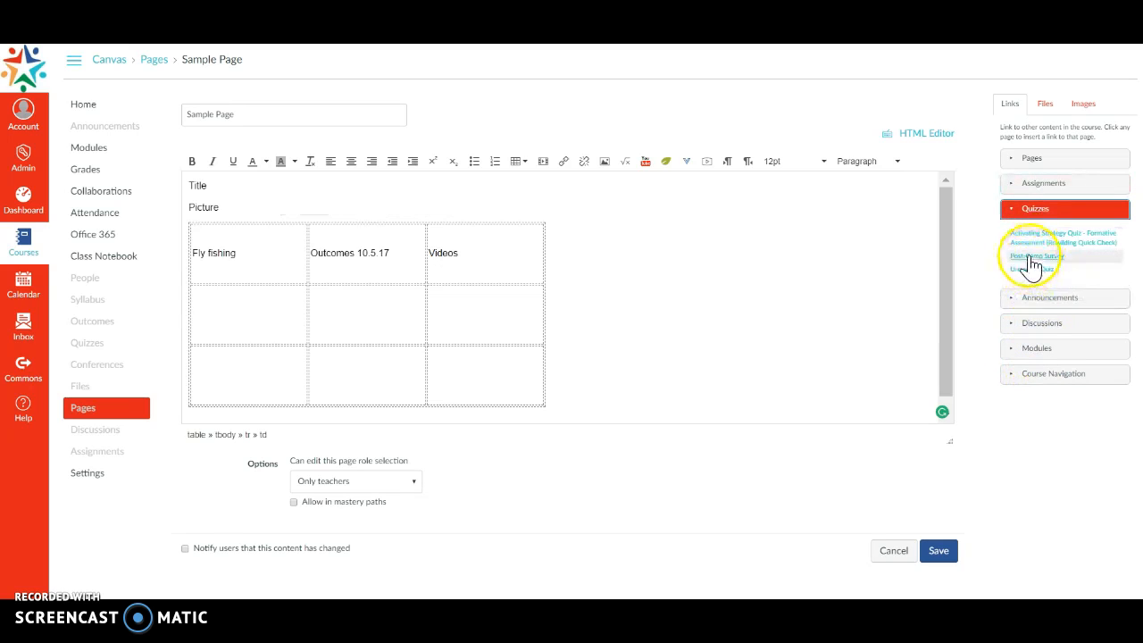
pyautogui.click(1033, 259)
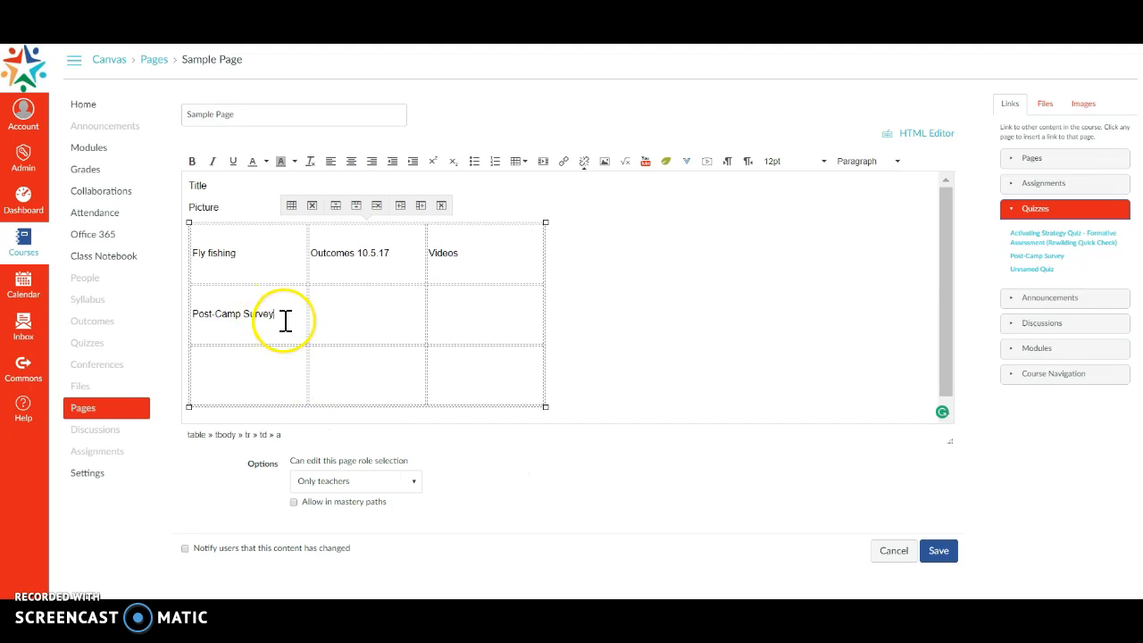
pyautogui.moveTo(286, 317); pyautogui.dragTo(217, 317)
# - For the table's middle cell, search Google Images for "fish" in a new browser tab and copy the inflated pufferfish close-up
pyautogui.click(351, 319)
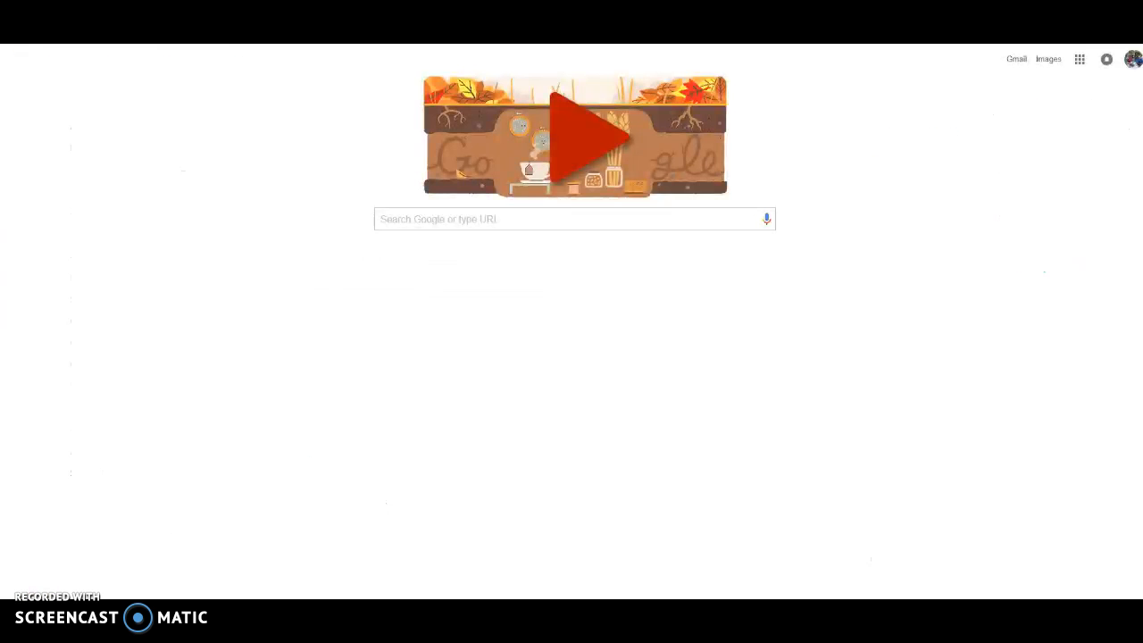
pyautogui.click(433, 220)
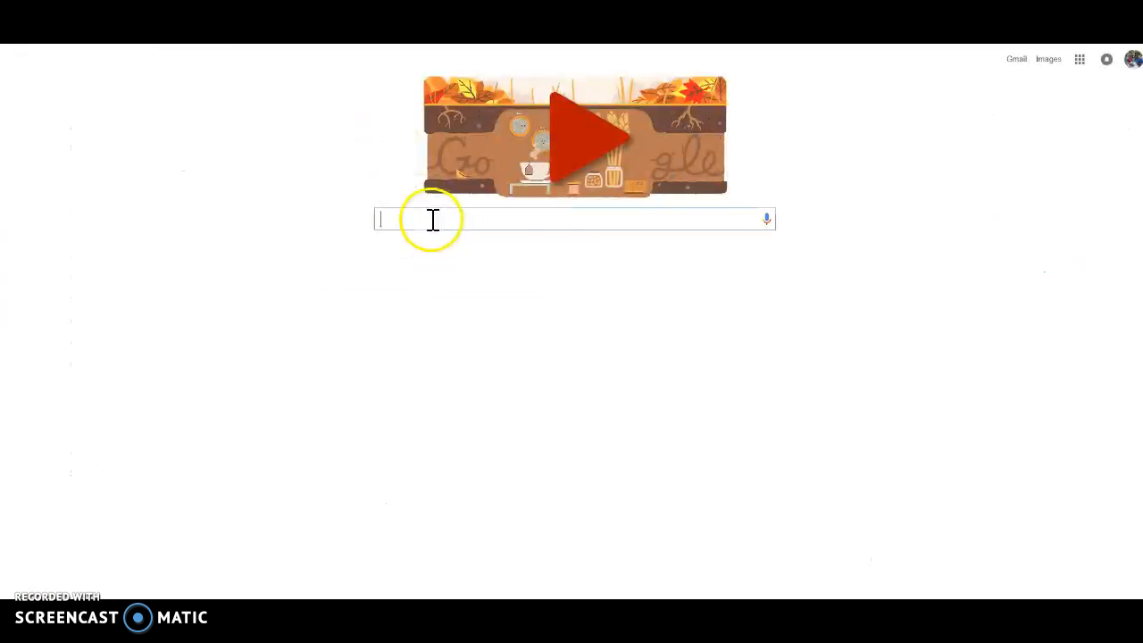
pyautogui.write('fish')
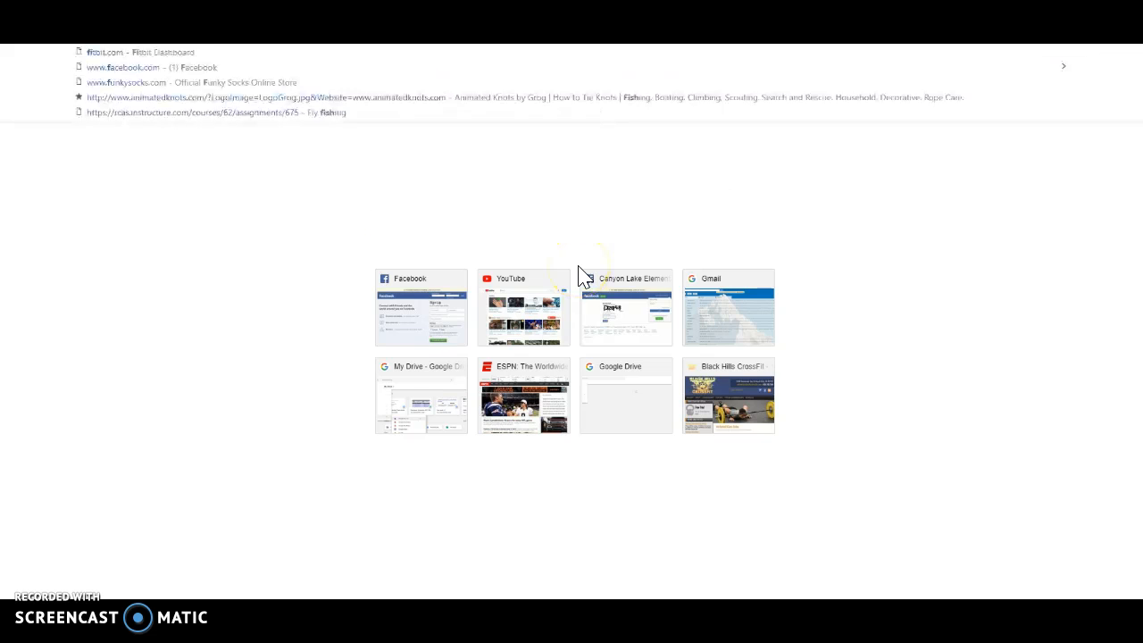
pyautogui.click(579, 268)
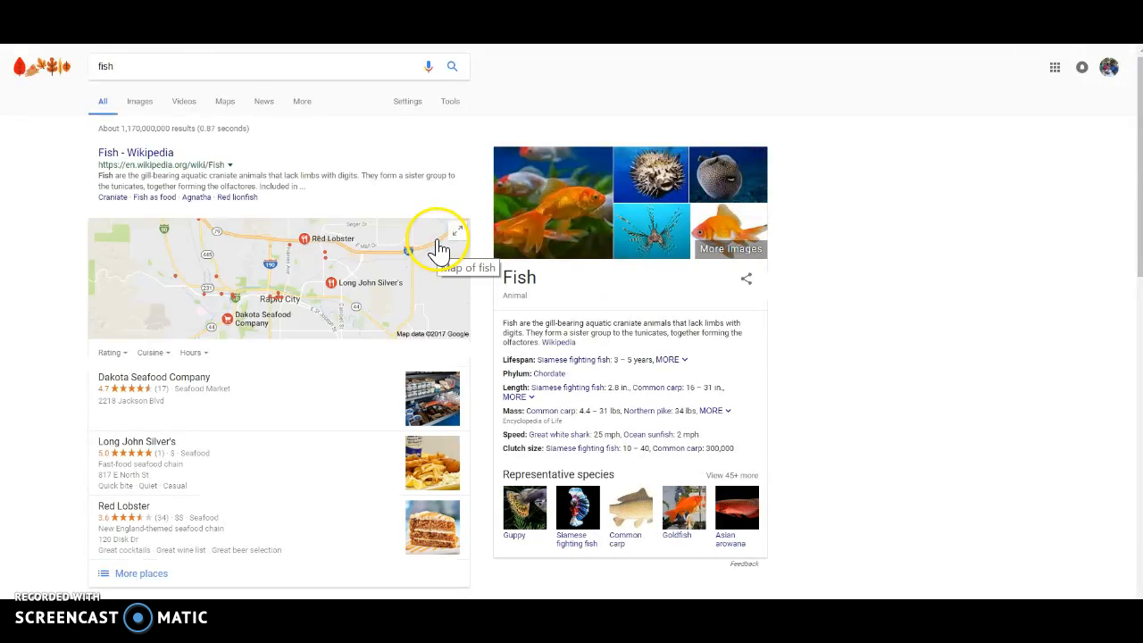
pyautogui.click(145, 104)
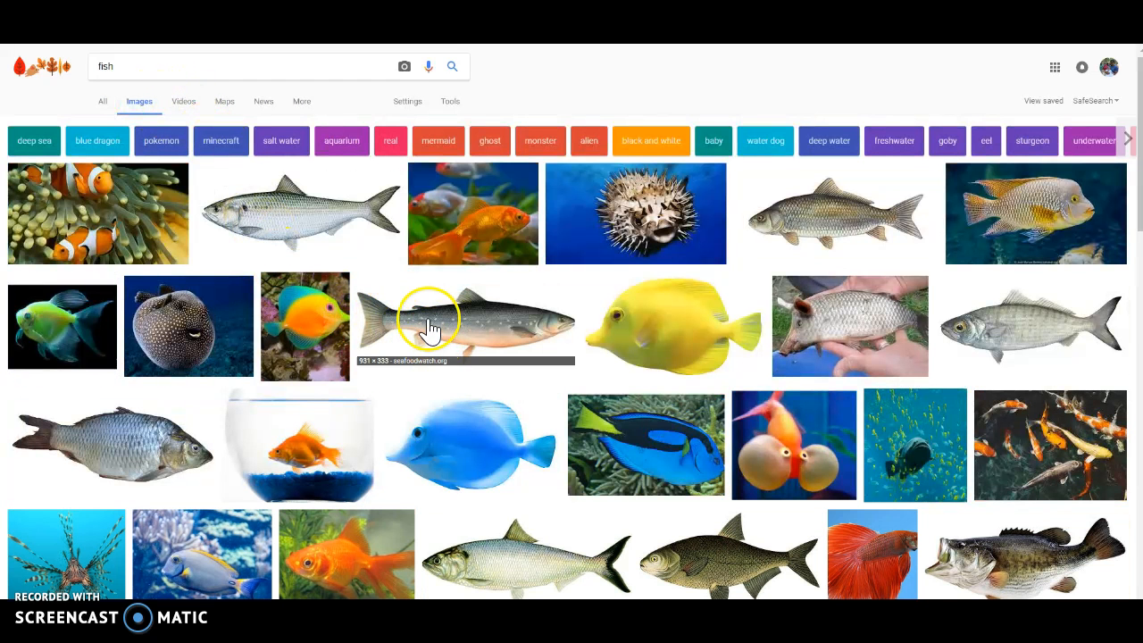
pyautogui.click(181, 333)
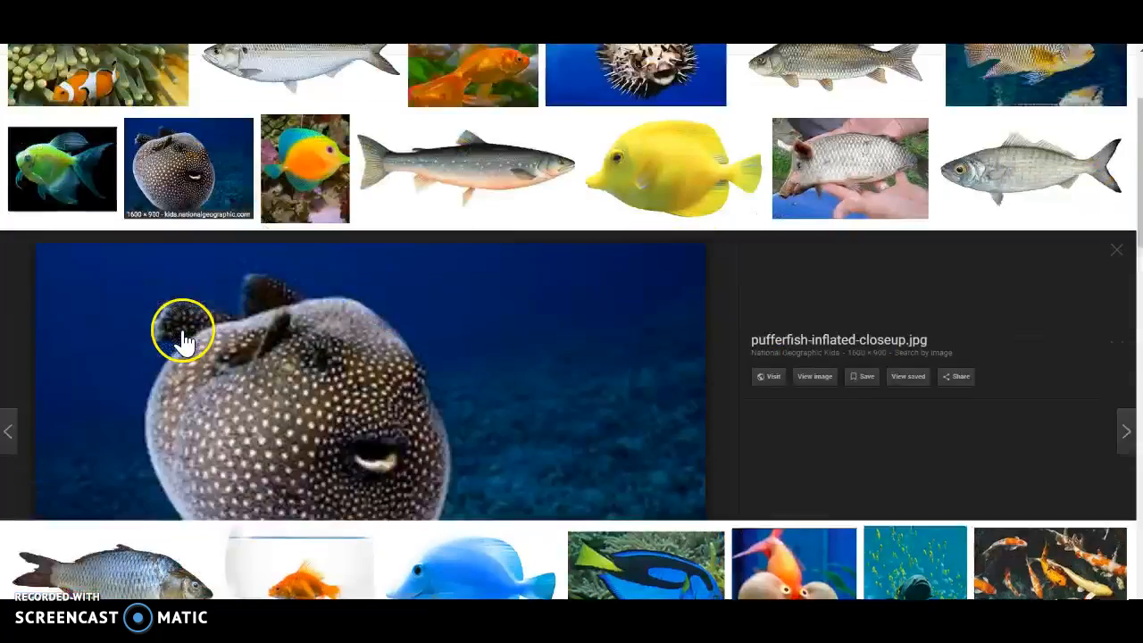
pyautogui.rightClick(286, 345)
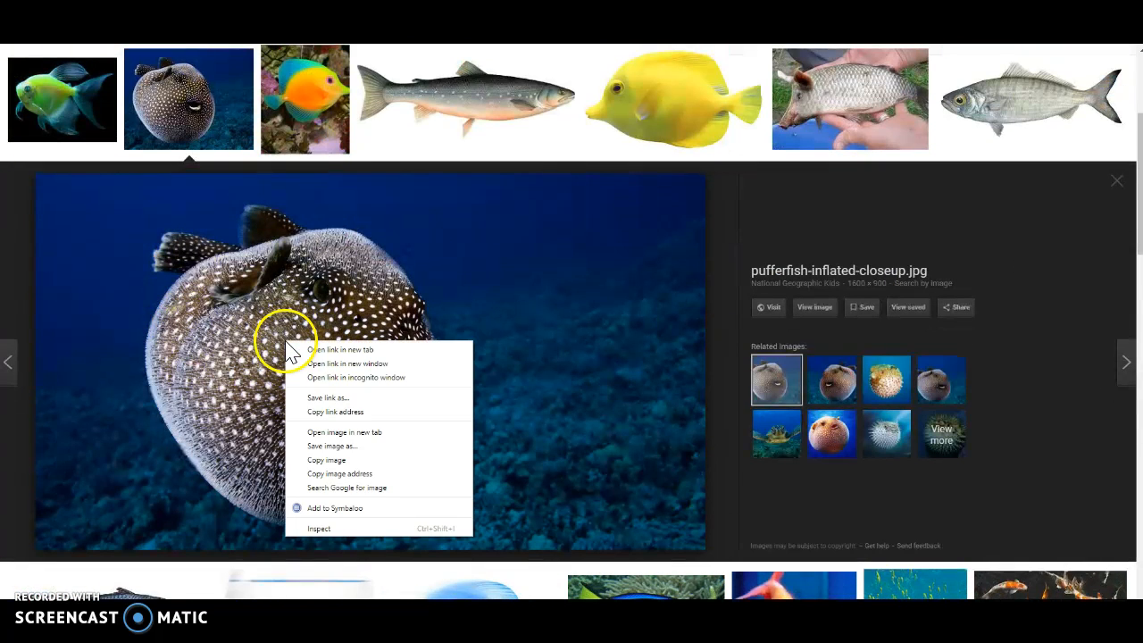
pyautogui.click(329, 461)
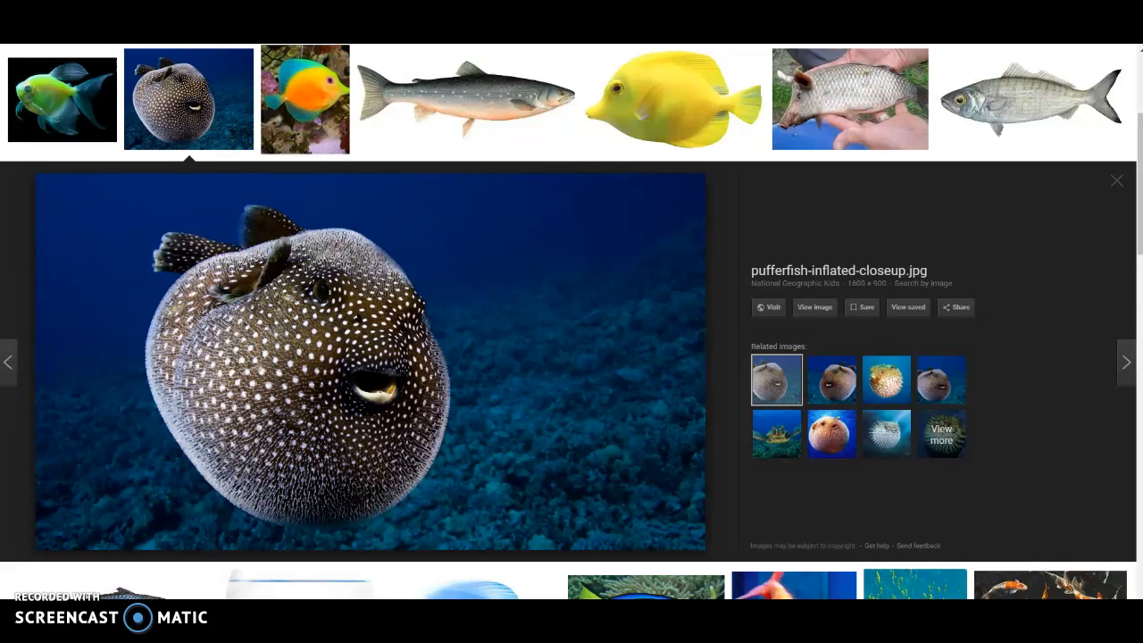
# - Back on the Canvas page, paste the pufferfish picture into the table's middle cell and shrink it to about 174 × 98 pixels
pyautogui.click(186, 17)
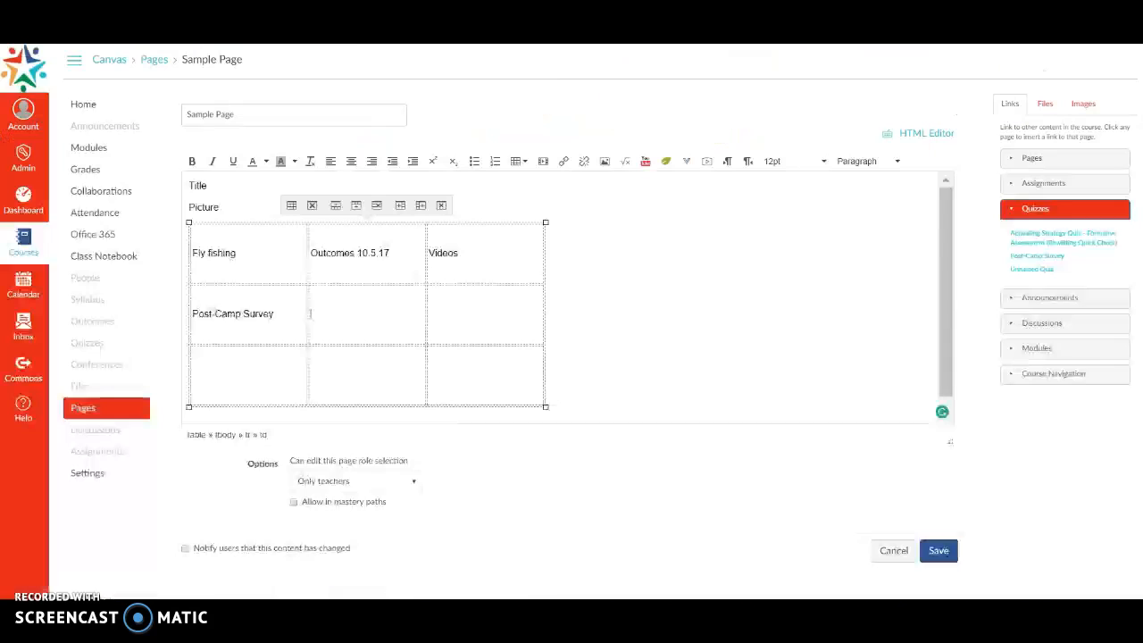
pyautogui.rightClick(345, 316)
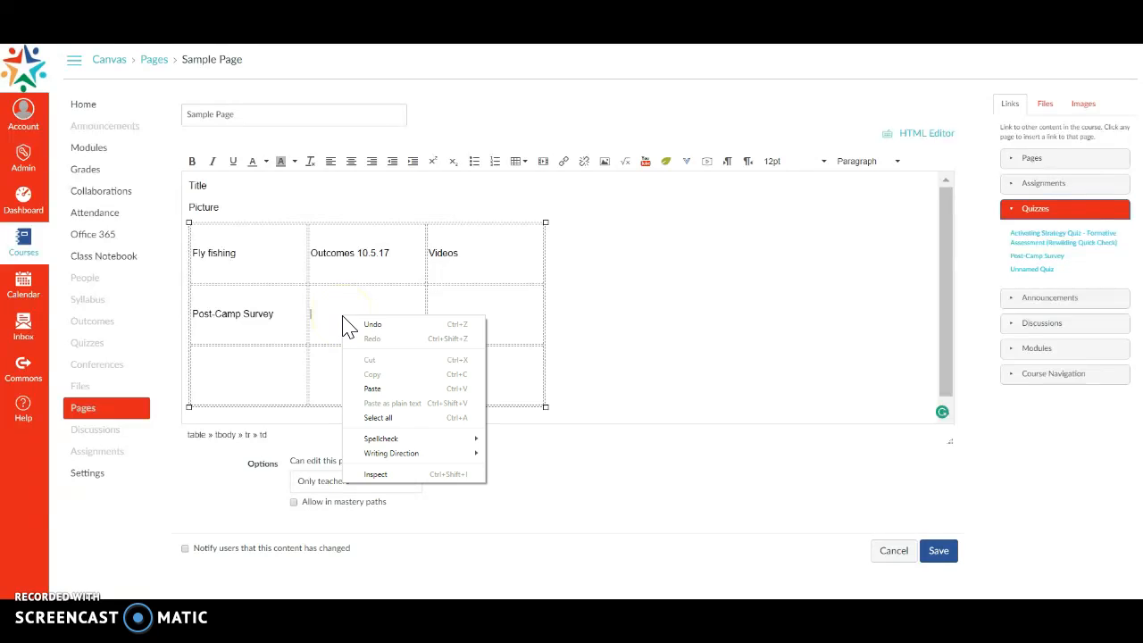
pyautogui.click(376, 390)
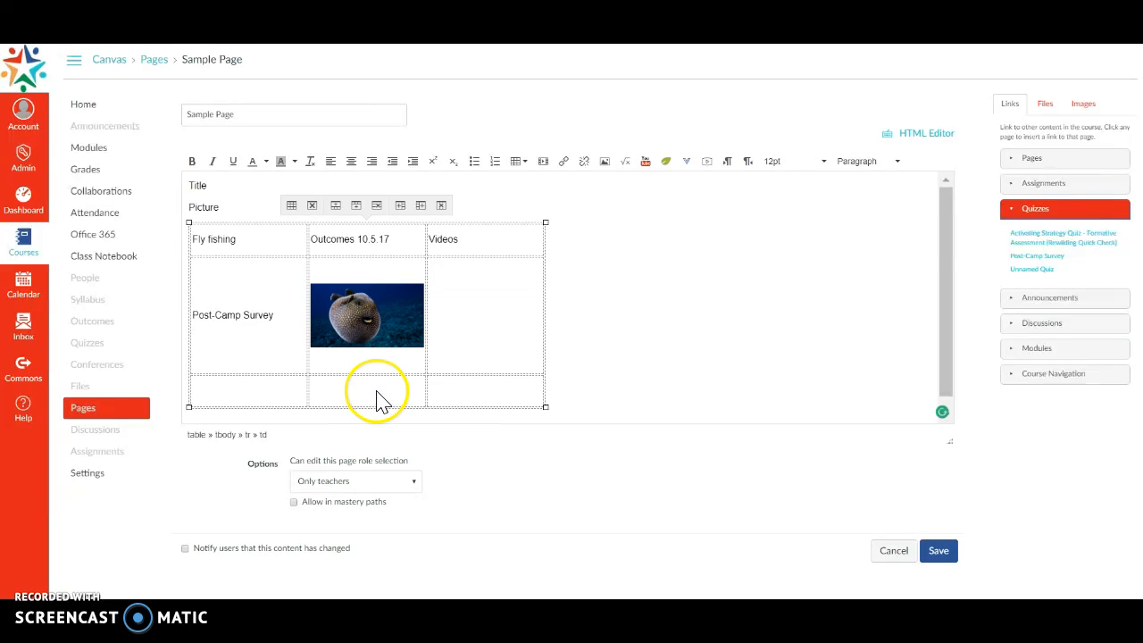
pyautogui.click(397, 331)
pyautogui.moveTo(425, 347)
pyautogui.mouseDown()
pyautogui.moveTo(432, 373)
pyautogui.moveTo(419, 360)
pyautogui.mouseUp()
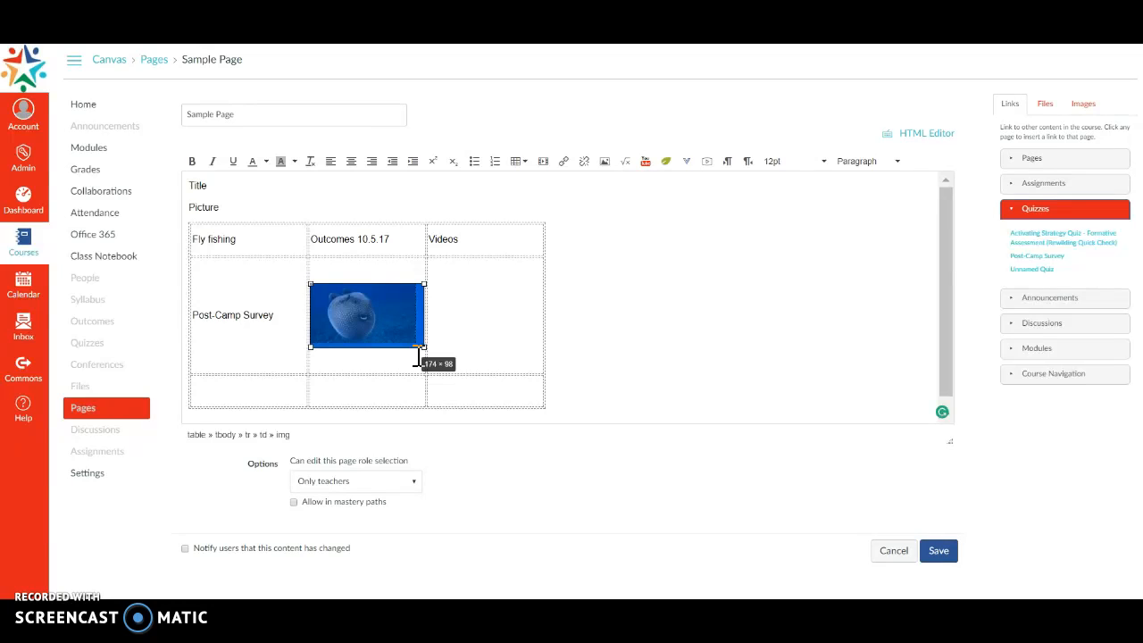
pyautogui.moveTo(418, 360); pyautogui.dragTo(419, 356)
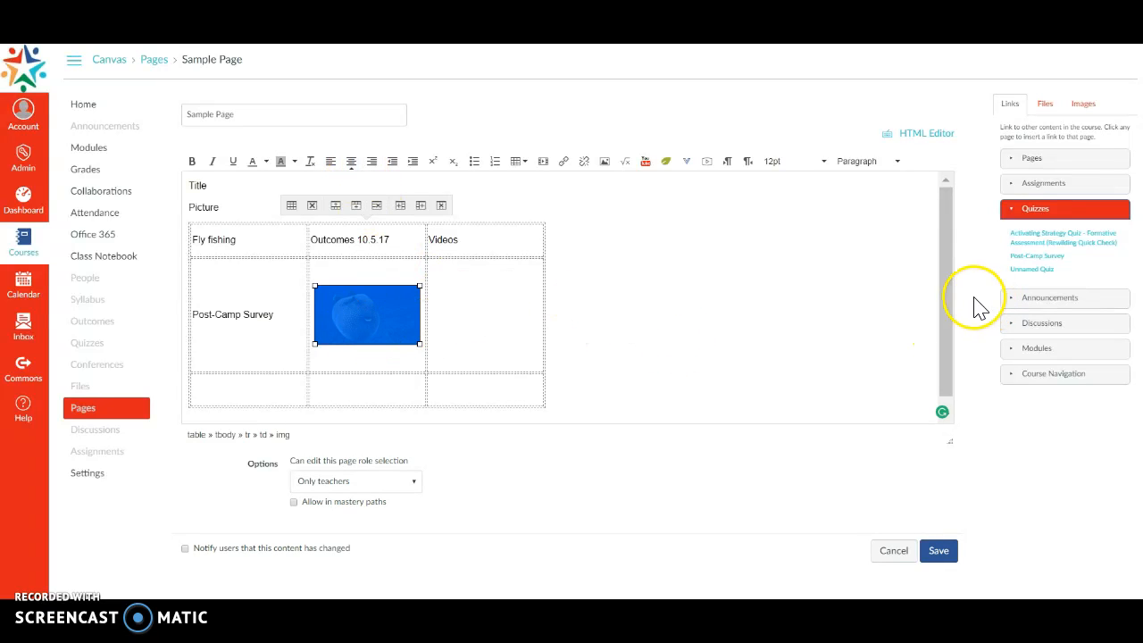
# - Link the pufferfish picture in the table to the Fly fishing assignment and deselect it
pyautogui.click(837, 344)
pyautogui.click(327, 327)
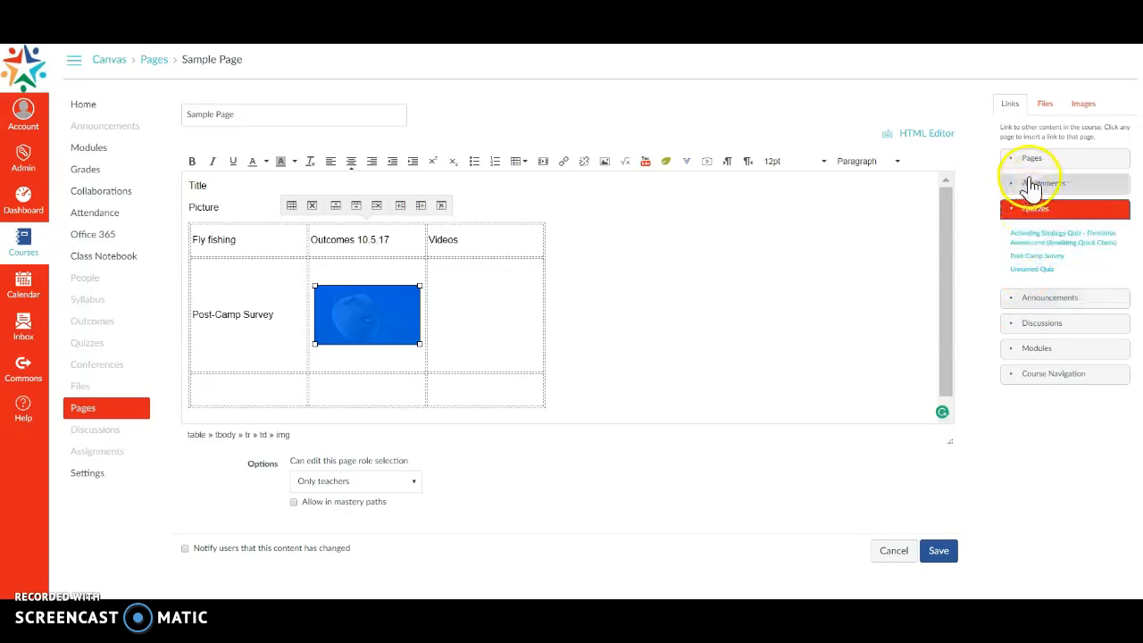
pyautogui.click(1029, 188)
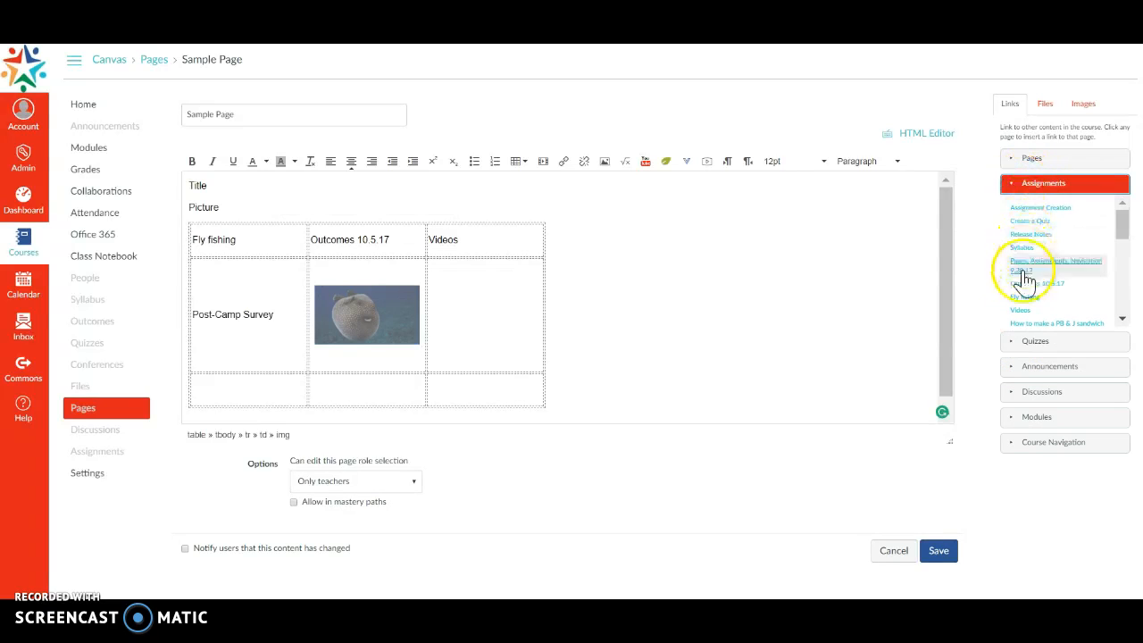
pyautogui.click(1026, 298)
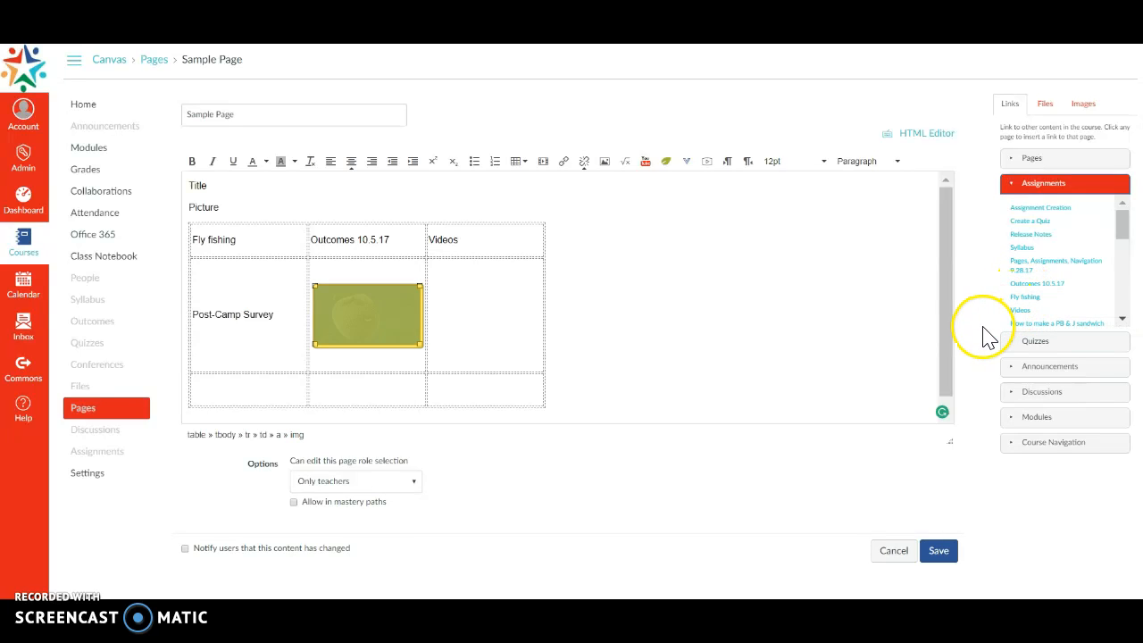
pyautogui.click(398, 357)
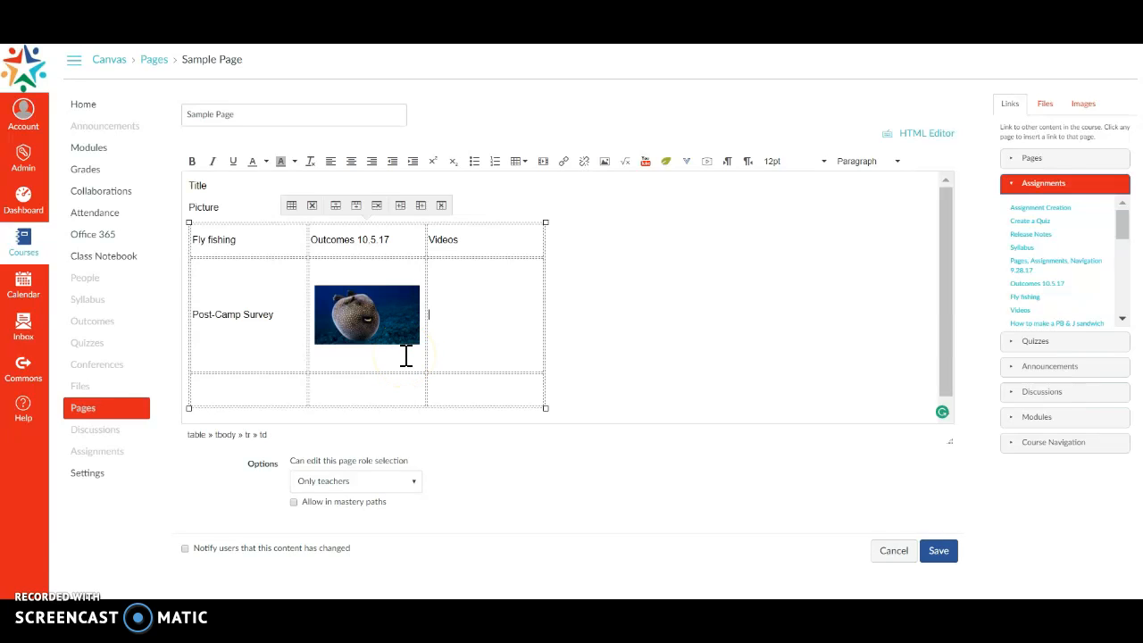
# - Add the caption "Fish" below the pufferfish picture in the table's middle cell
pyautogui.click(404, 367)
pyautogui.write('d')
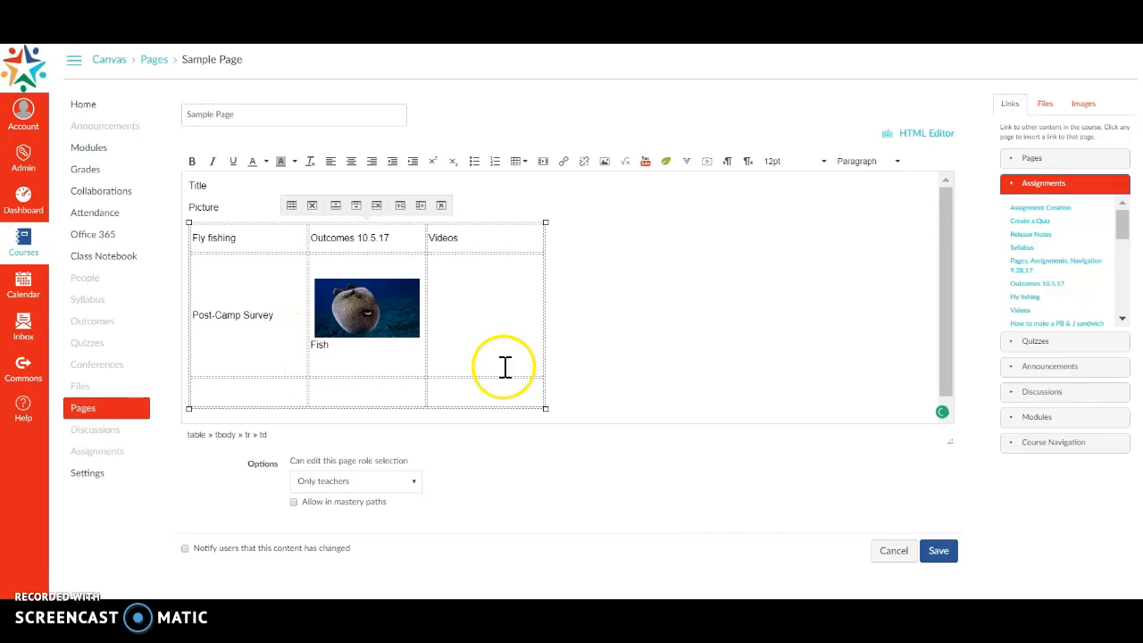
pyautogui.click(684, 370)
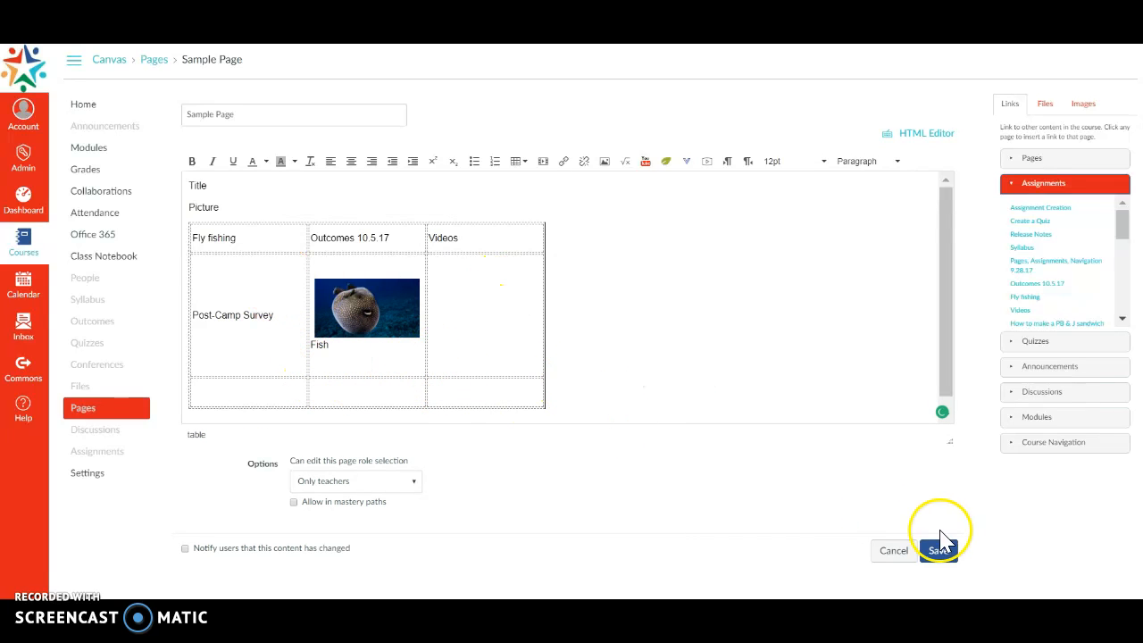
# - Cancel editing Sample Page and discard its unsaved changes
pyautogui.click(894, 551)
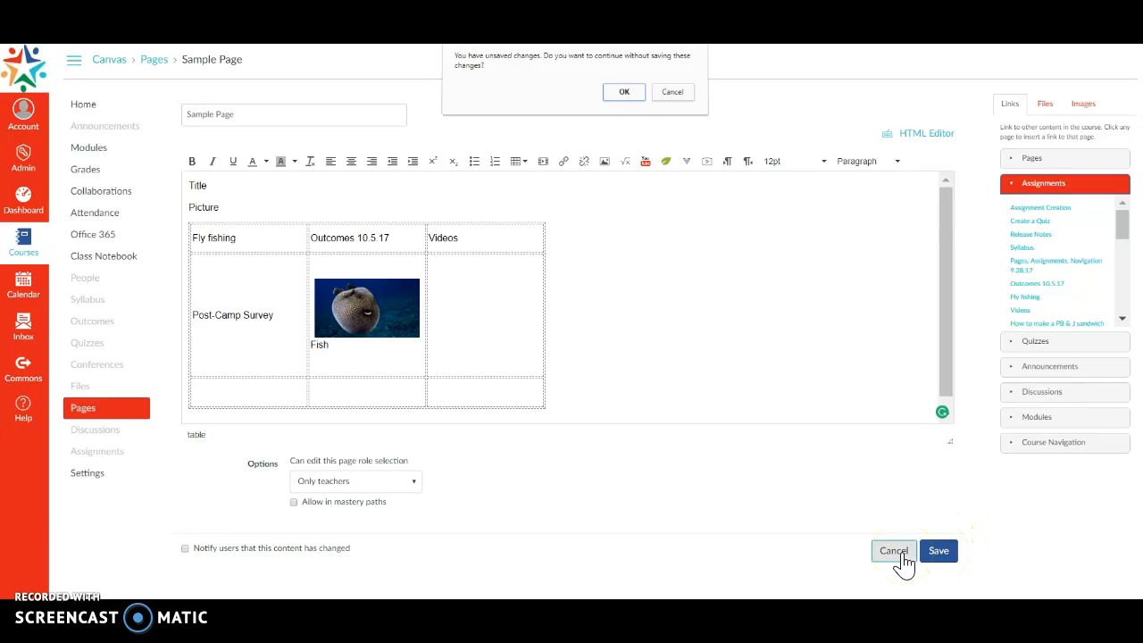
pyautogui.click(635, 106)
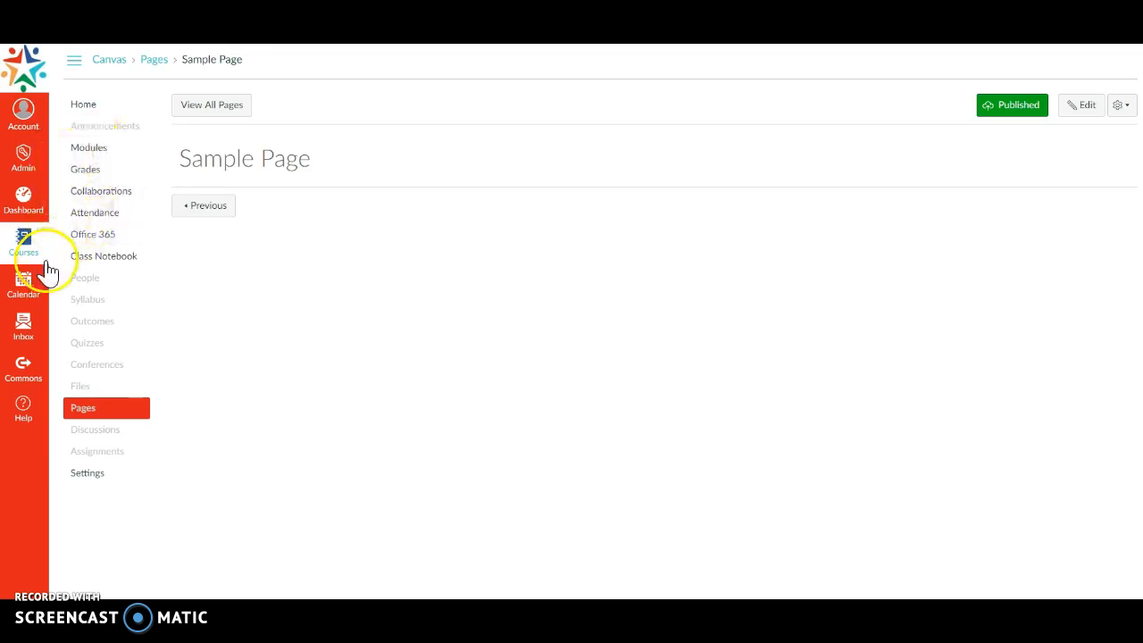
# - From the course home page, open the Thursday face-to-face learning page and follow its "Pages, Assignments and Navigation" picture link
pyautogui.click(83, 107)
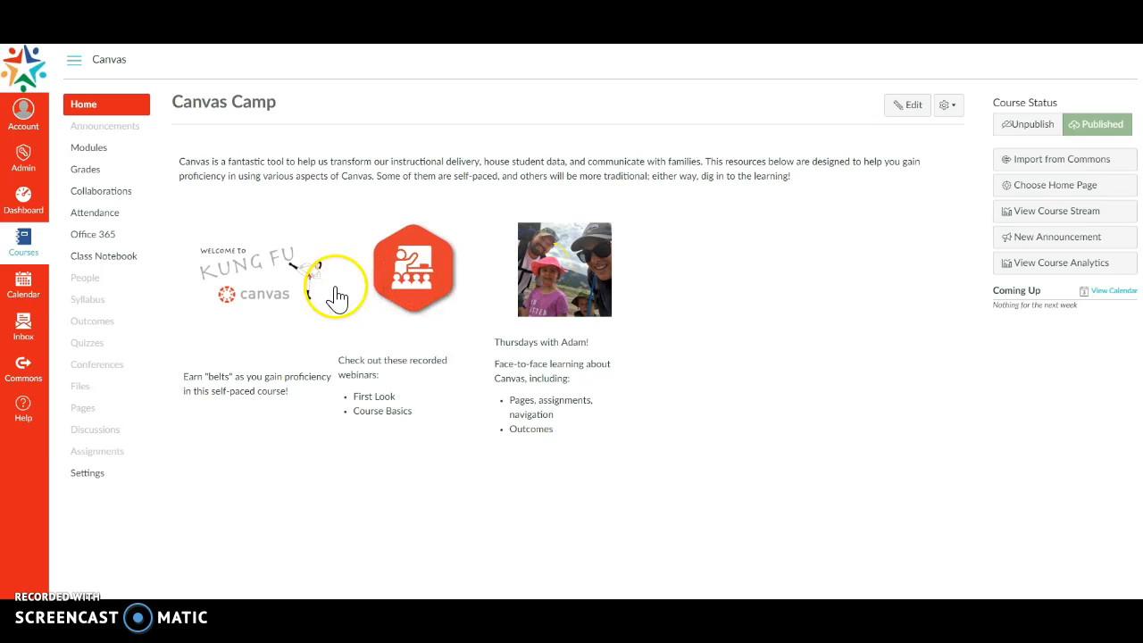
pyautogui.click(545, 284)
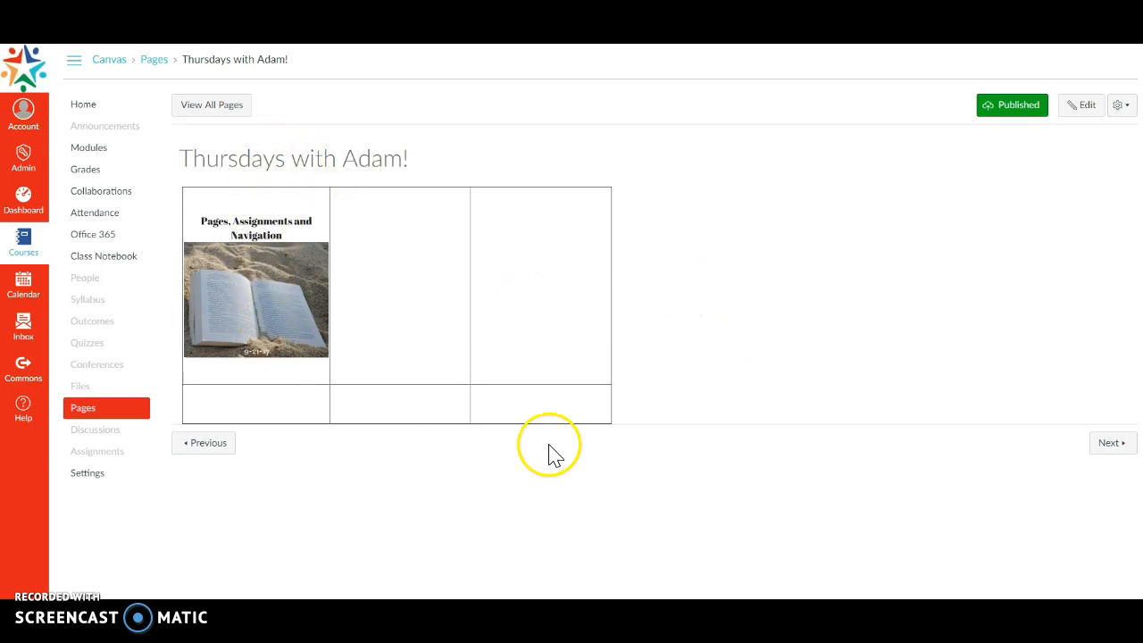
pyautogui.click(252, 273)
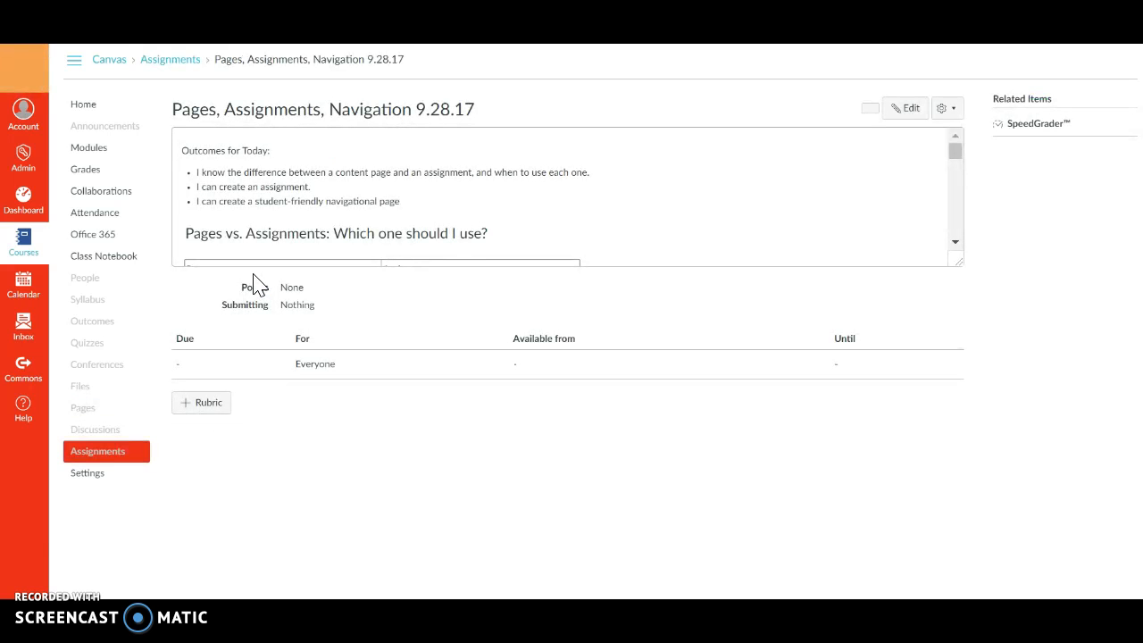